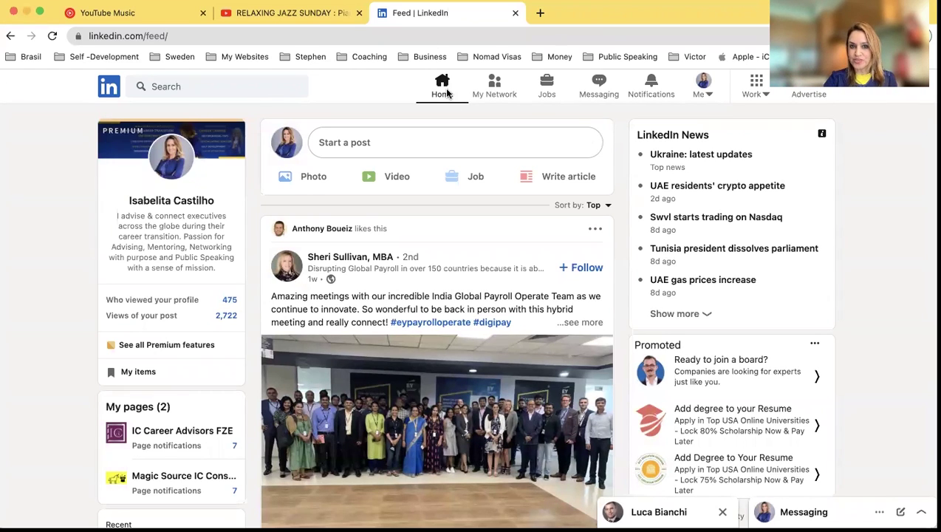
# Run the search and restrict the results to People
pyautogui.click(268, 89)
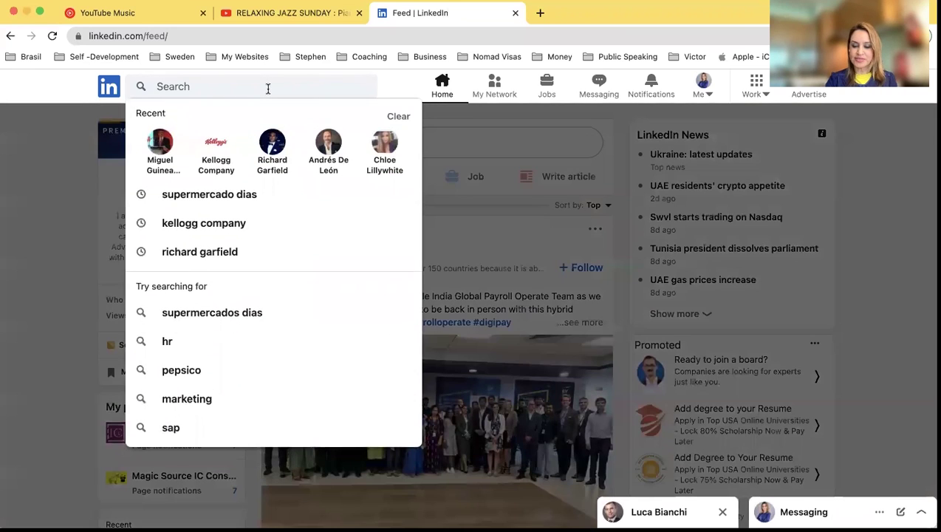
pyautogui.press('Return')
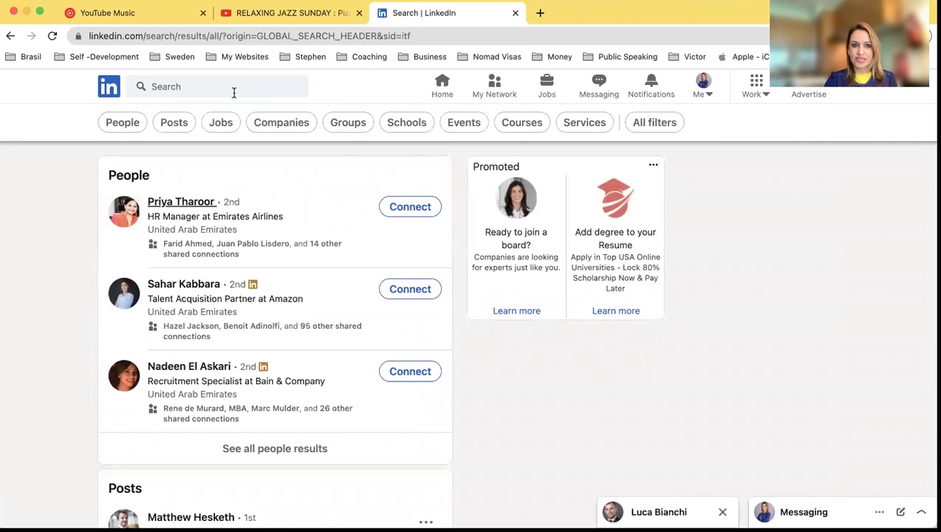
pyautogui.click(125, 124)
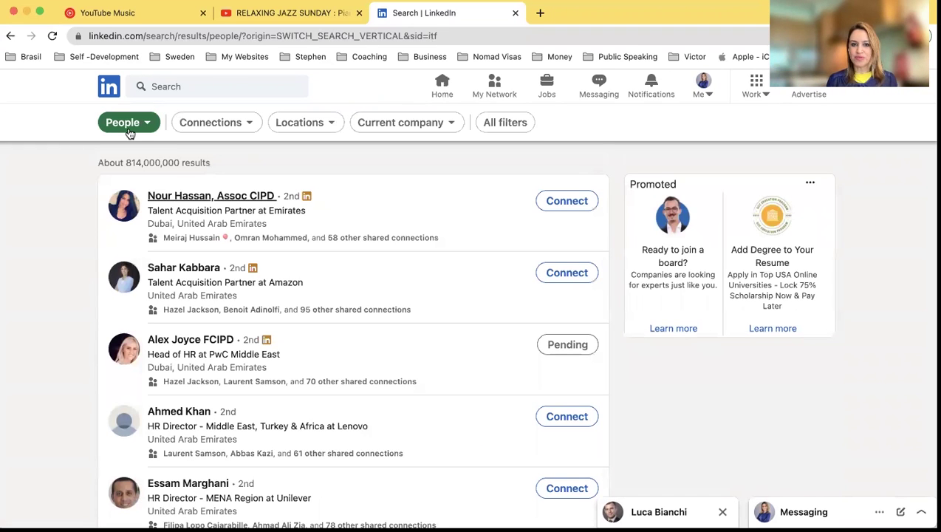
# Filter current company to PepsiCo, The Coca-Cola Company, Pernod Ricard and The HEINEKEN Company
pyautogui.click(447, 123)
pyautogui.click(423, 158)
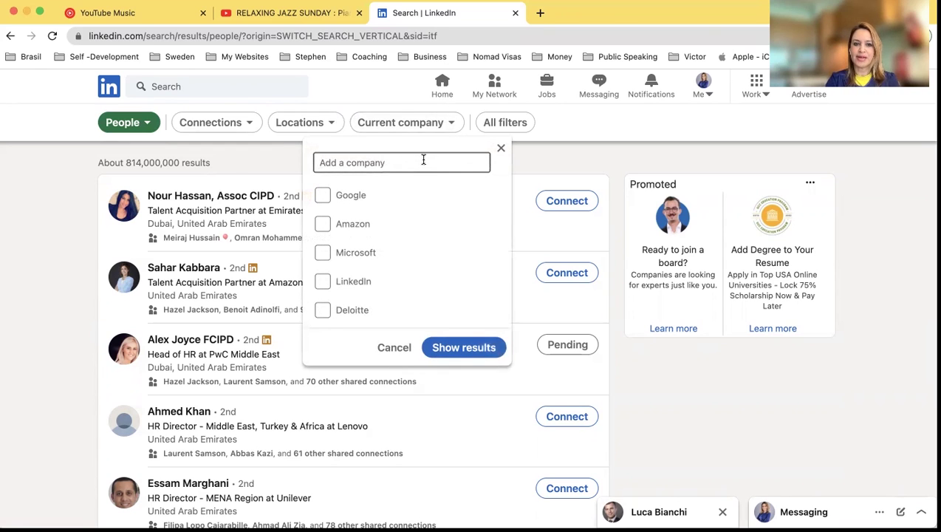
pyautogui.write('peps')
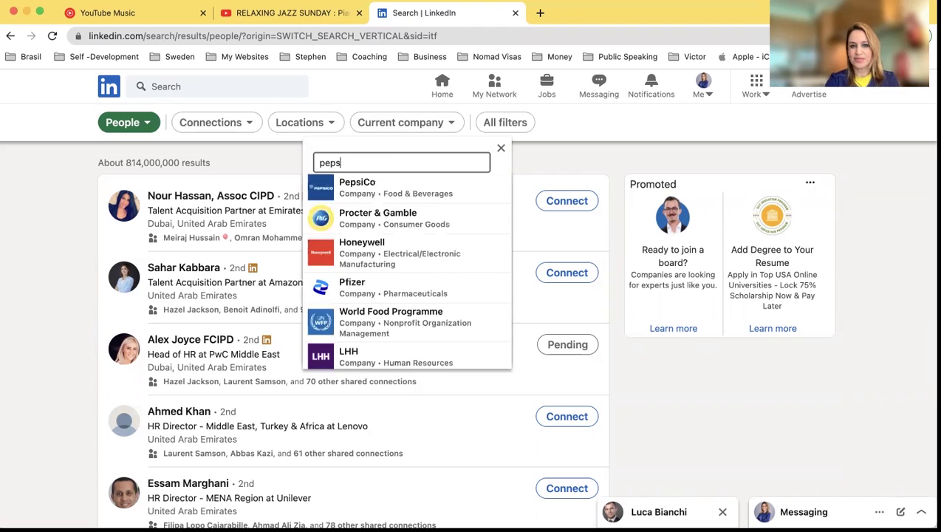
pyautogui.click(417, 186)
pyautogui.write('coca')
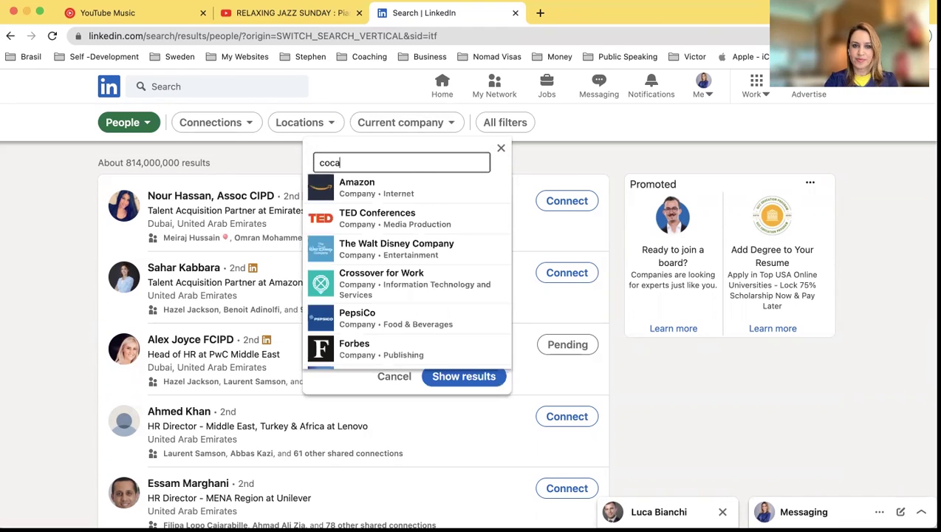
pyautogui.click(433, 183)
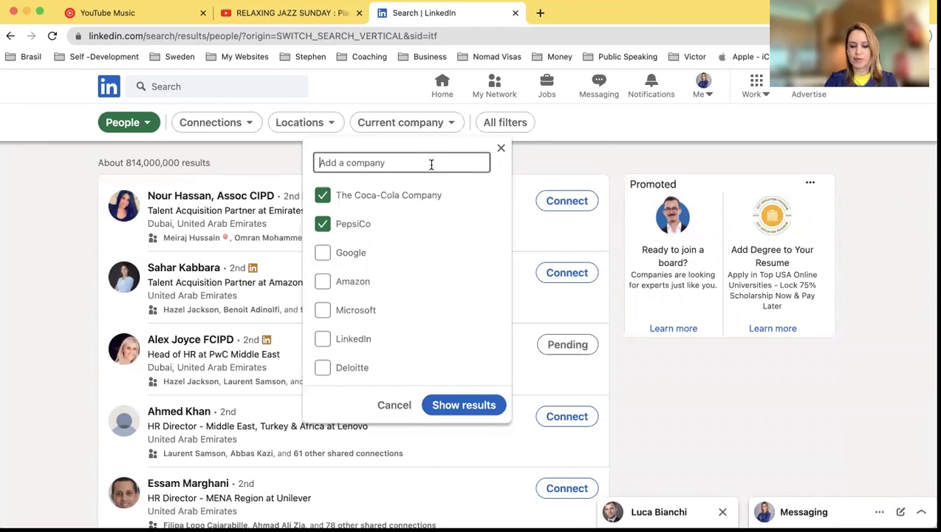
pyautogui.write('pern')
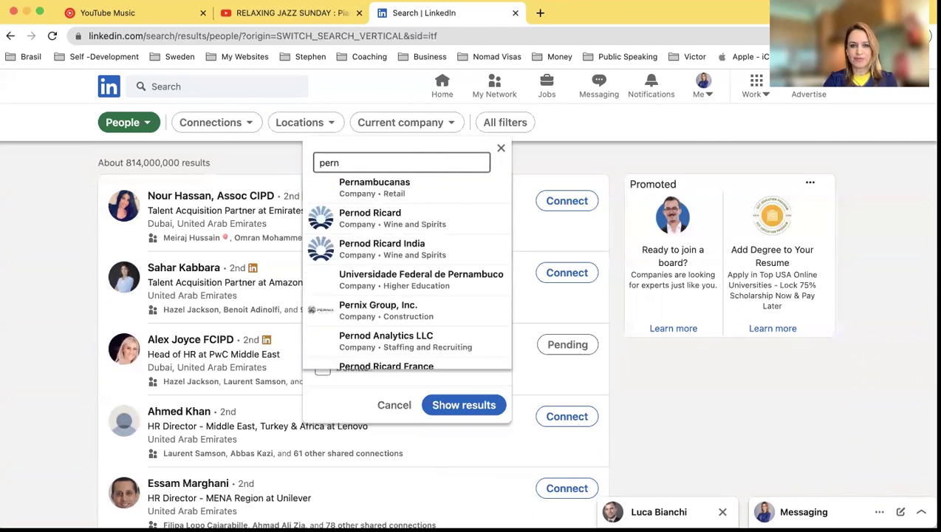
pyautogui.click(390, 217)
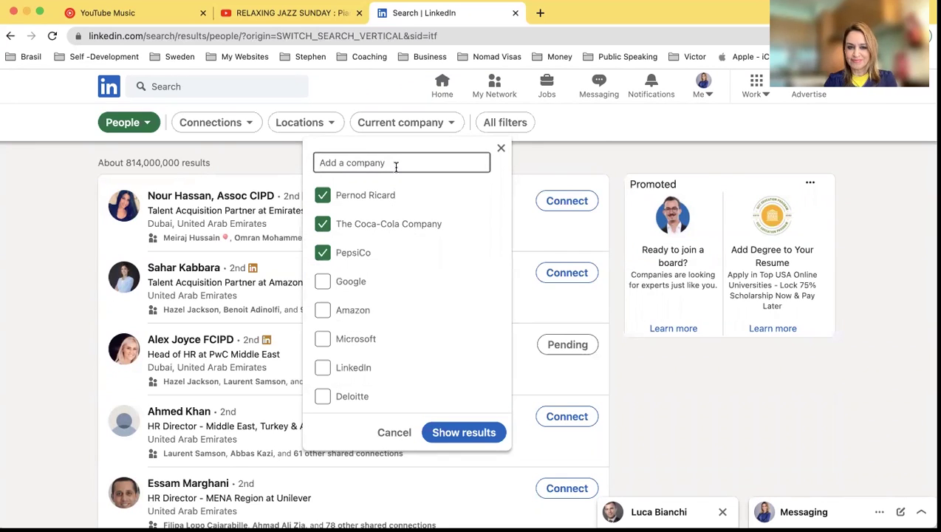
pyautogui.write('hei')
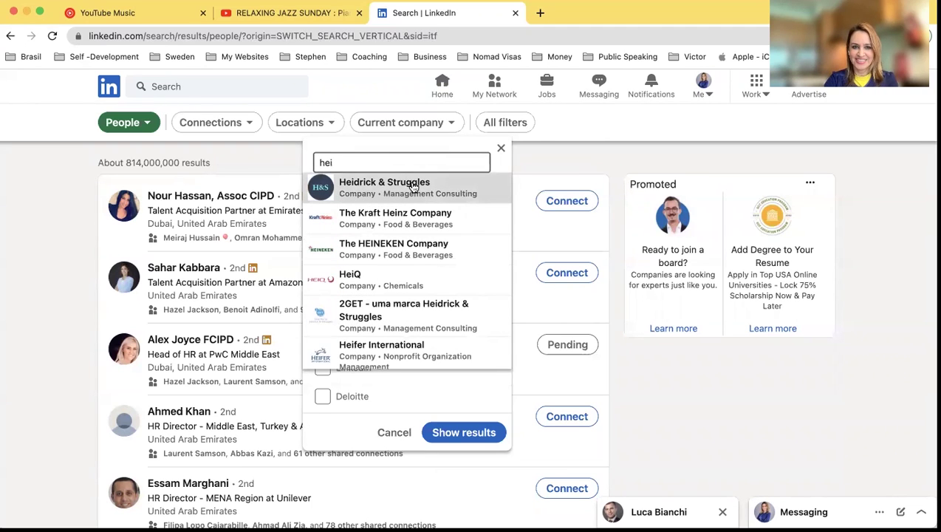
pyautogui.click(394, 245)
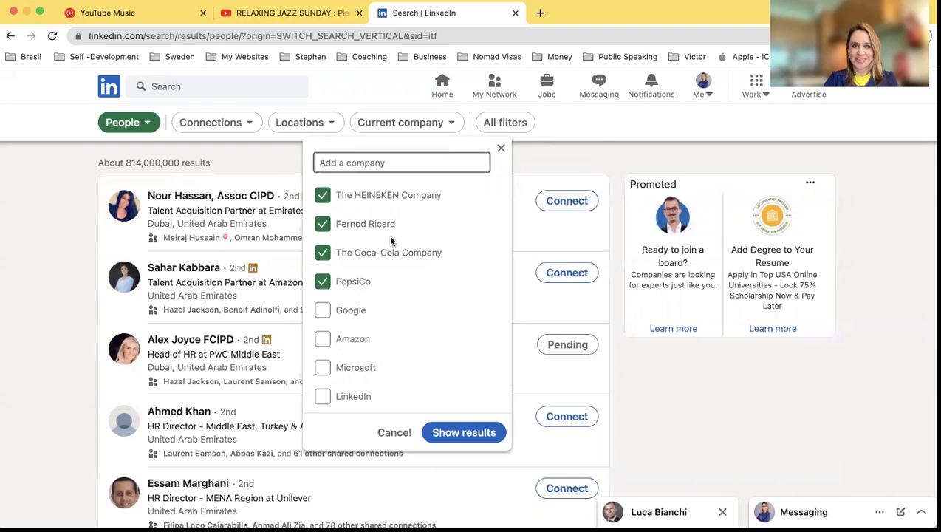
pyautogui.click(460, 424)
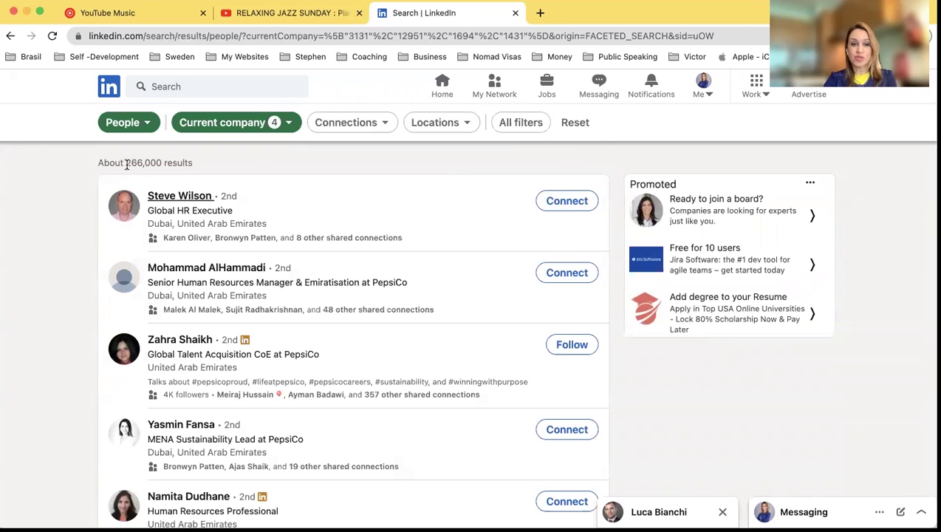
# Add United Arab Emirates and United Kingdom location filters, cutting 266,000 results to about 8,700
pyautogui.moveTo(126, 164); pyautogui.dragTo(196, 168)
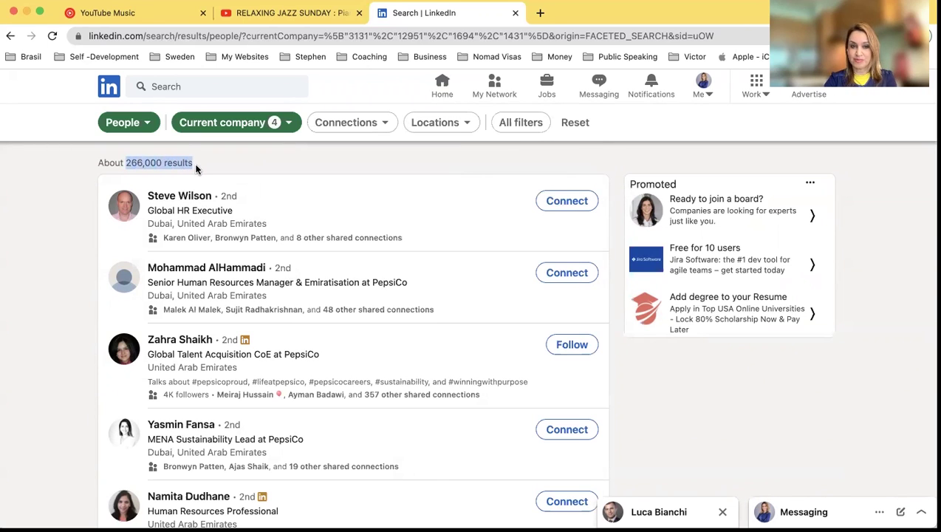
pyautogui.click(470, 127)
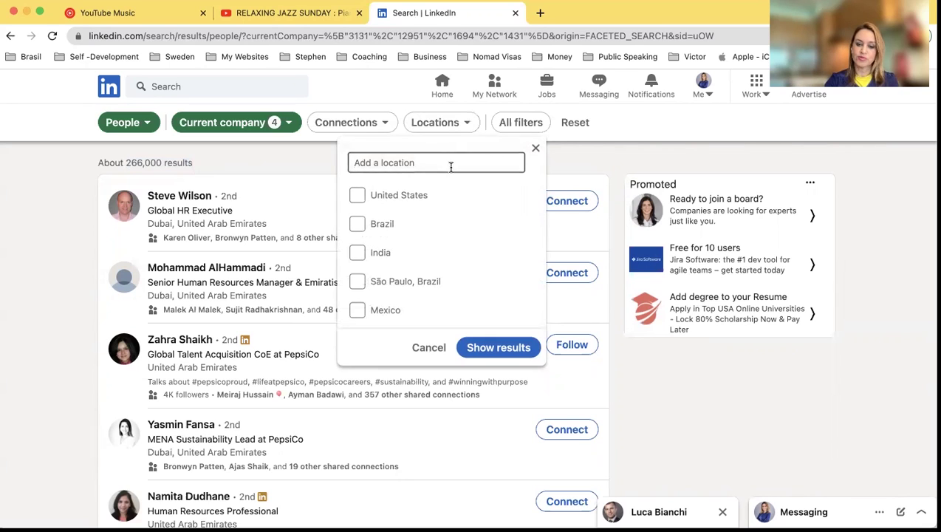
pyautogui.write('united')
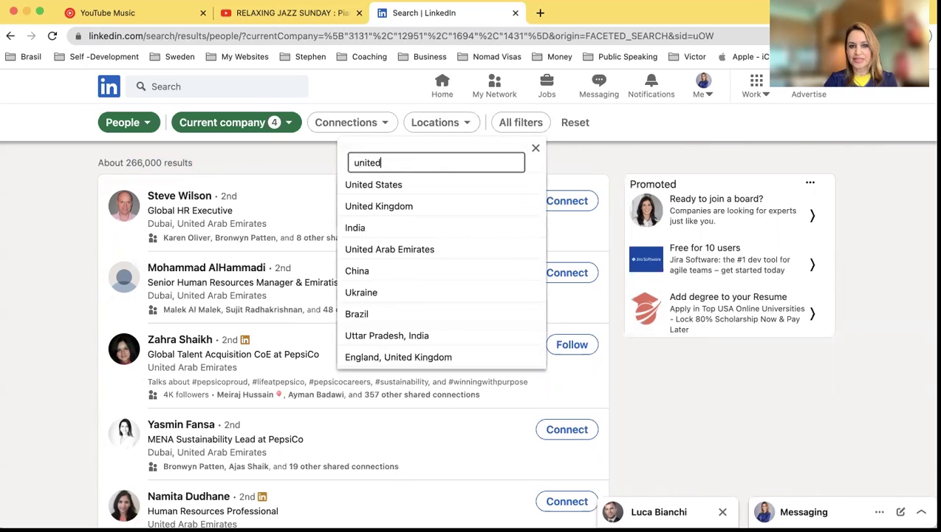
pyautogui.click(462, 228)
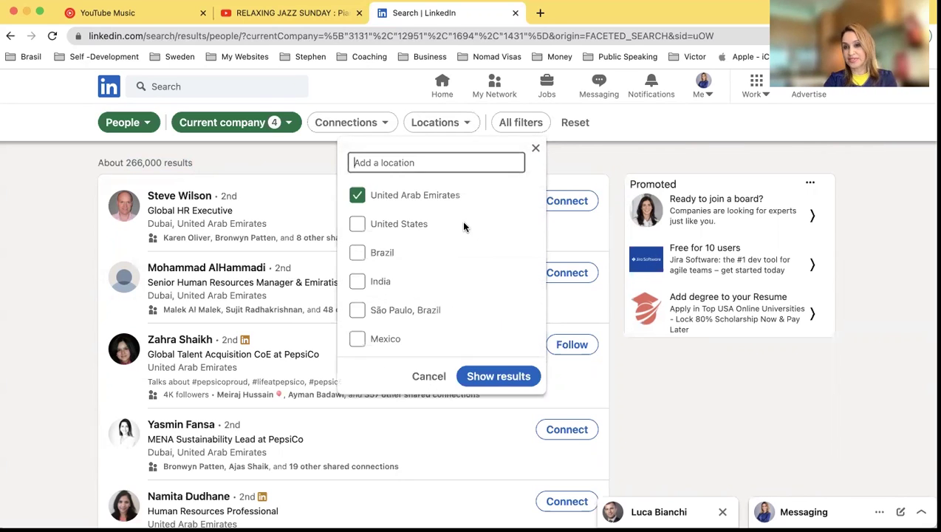
pyautogui.write('united')
pyautogui.click(481, 205)
pyautogui.click(488, 404)
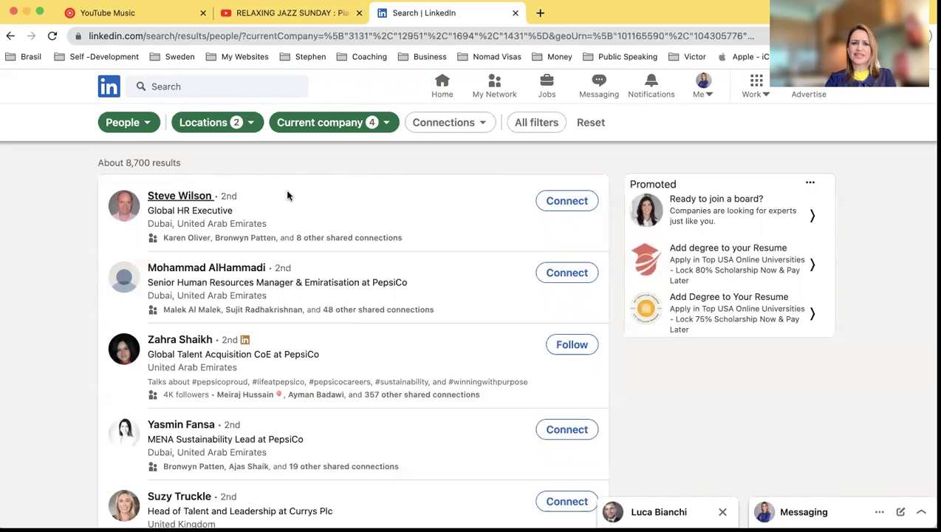
# Limit the connection degree filter to 1st-degree connections only
pyautogui.click(482, 127)
pyautogui.click(366, 158)
pyautogui.click(491, 255)
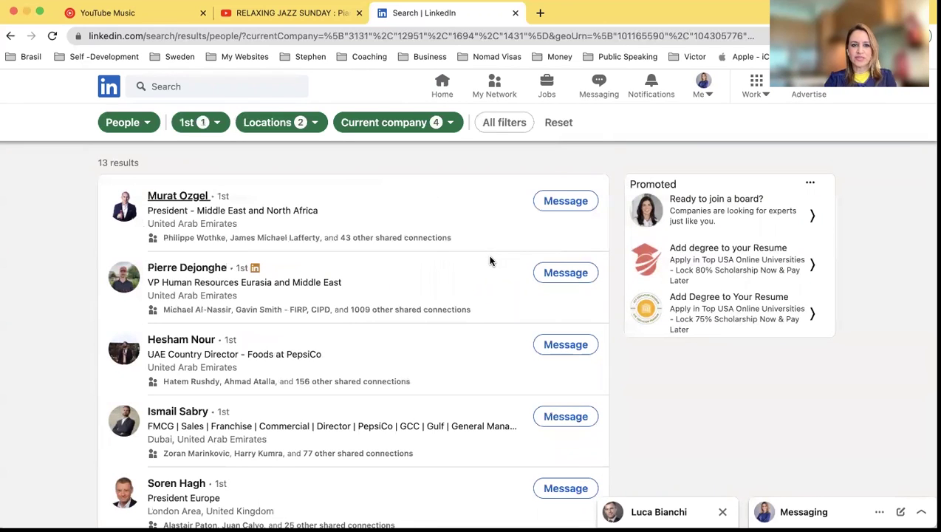
# Browse the 13 results on page 2, then return to page 1
pyautogui.scroll(-2, 434, 238)
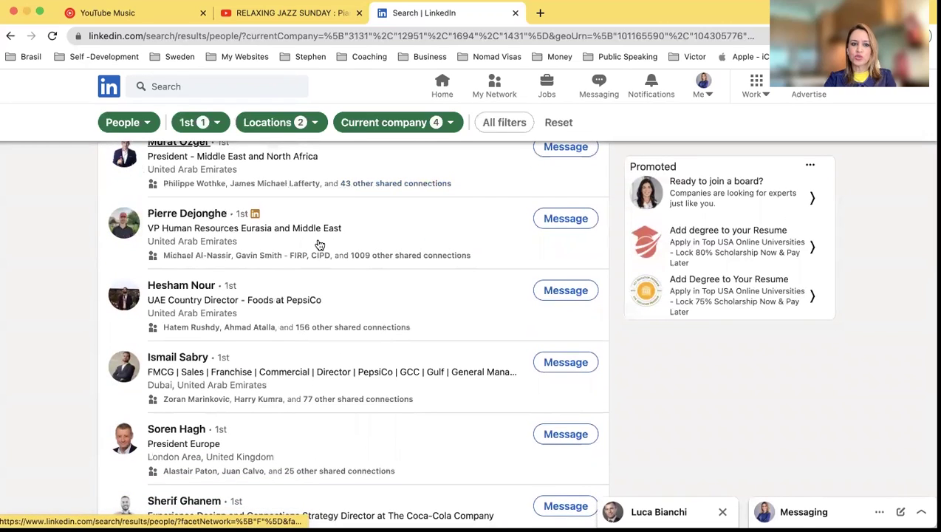
pyautogui.scroll(-5, 361, 260)
pyautogui.scroll(-7, 362, 266)
pyautogui.scroll(-5, 362, 267)
pyautogui.click(374, 492)
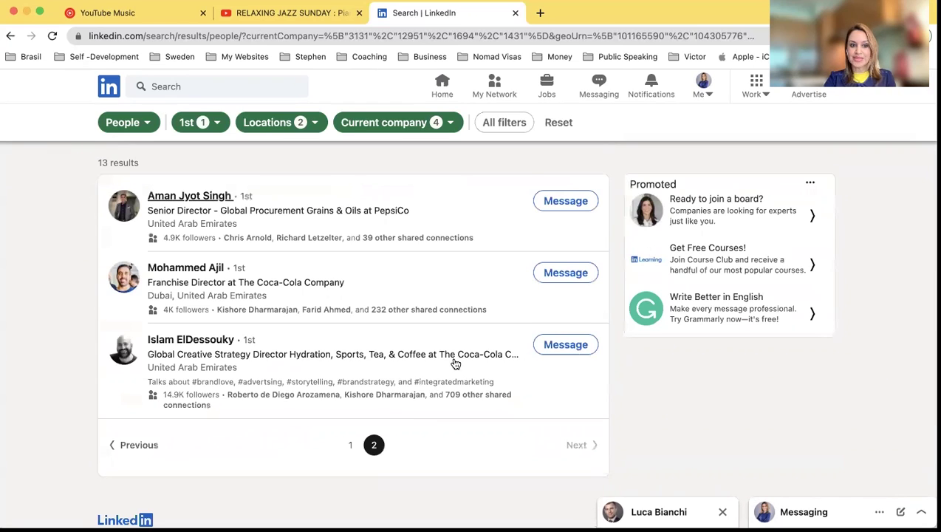
pyautogui.click(353, 444)
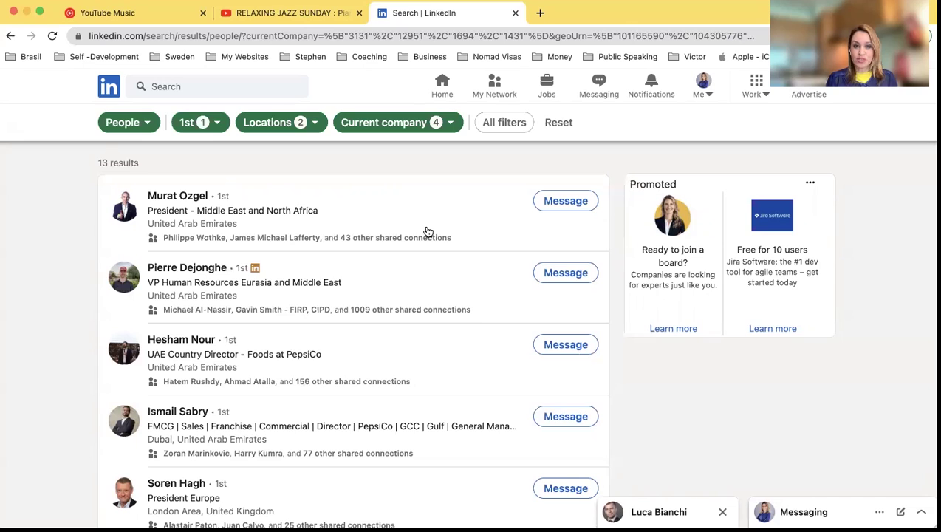
# Switch the connection filter from 1st-degree to 2nd-degree, giving 345 results
pyautogui.click(220, 126)
pyautogui.click(116, 159)
pyautogui.click(116, 187)
pyautogui.click(257, 254)
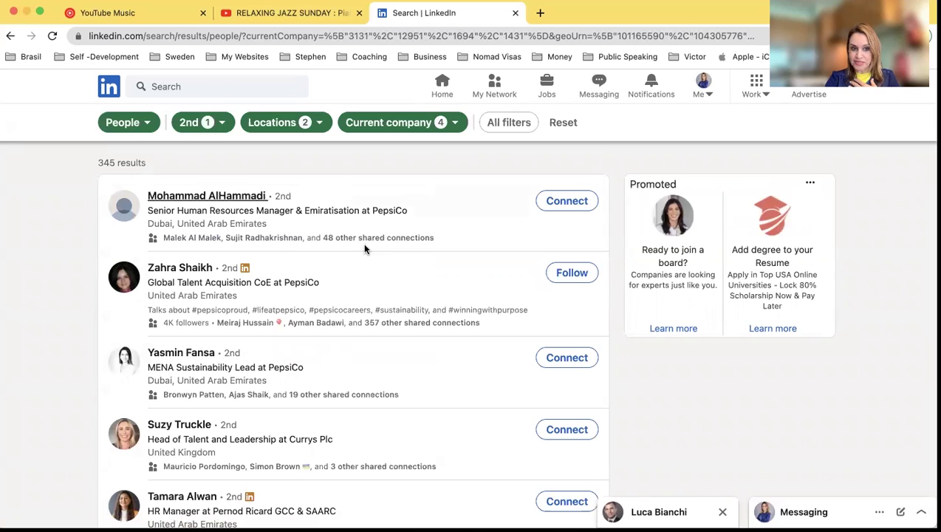
pyautogui.scroll(-1, 304, 288)
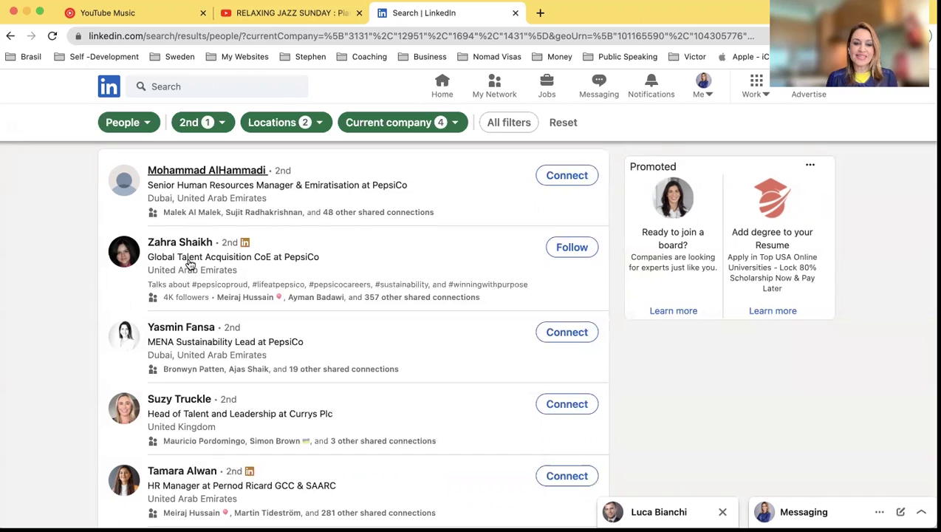
# Follow the '357 other shared connections' link under the PepsiCo talent contact and scroll through the 191 results
pyautogui.click(396, 297)
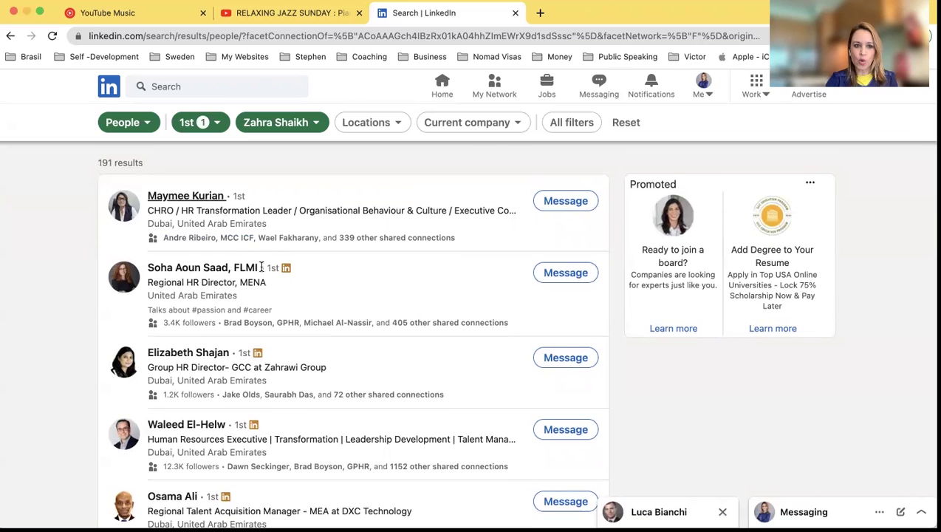
pyautogui.scroll(-2, 261, 272)
pyautogui.scroll(-6, 261, 271)
pyautogui.scroll(-6, 261, 272)
pyautogui.scroll(-1, 259, 267)
pyautogui.click(280, 423)
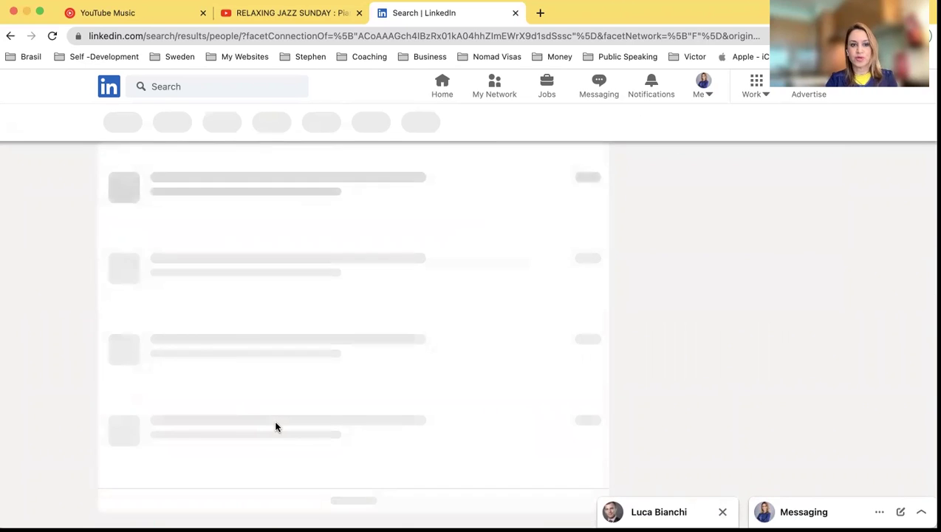
pyautogui.scroll(-2, 384, 349)
pyautogui.scroll(-8, 385, 351)
pyautogui.scroll(-1, 384, 352)
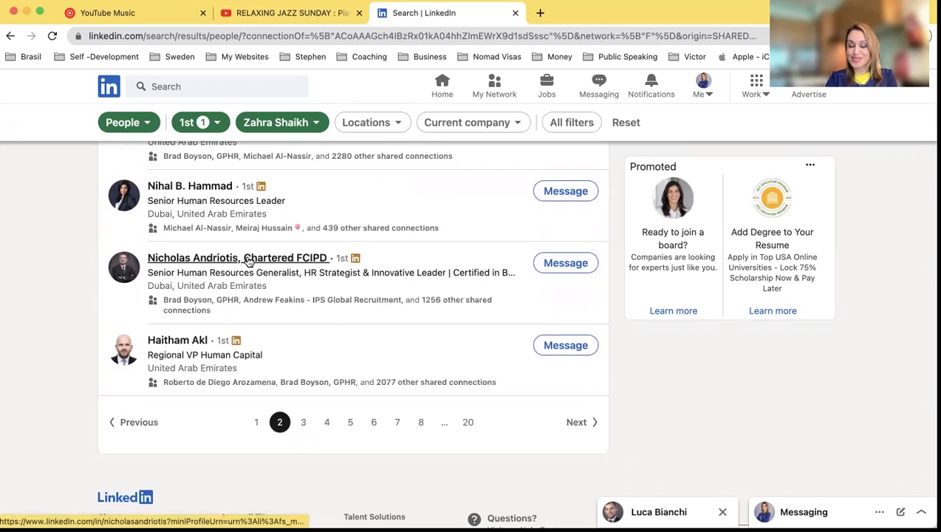
pyautogui.scroll(1, 304, 307)
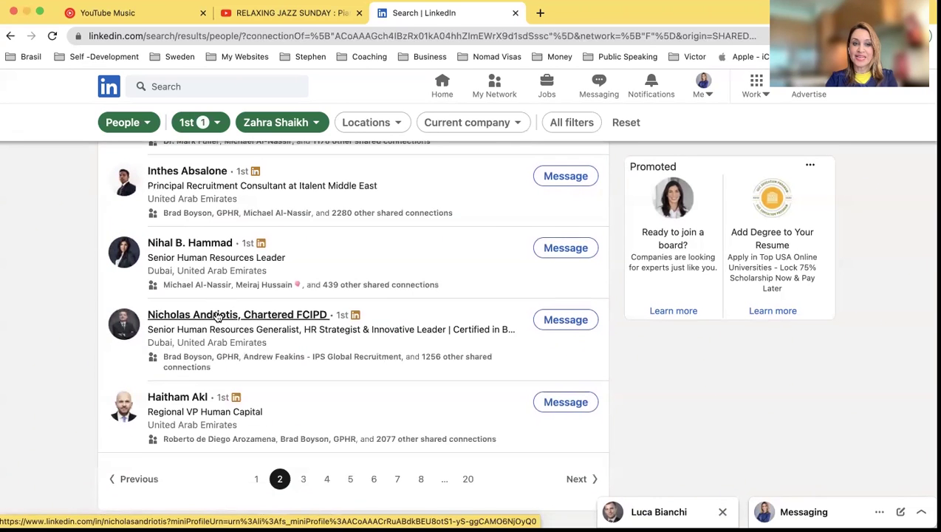
pyautogui.scroll(1, 220, 316)
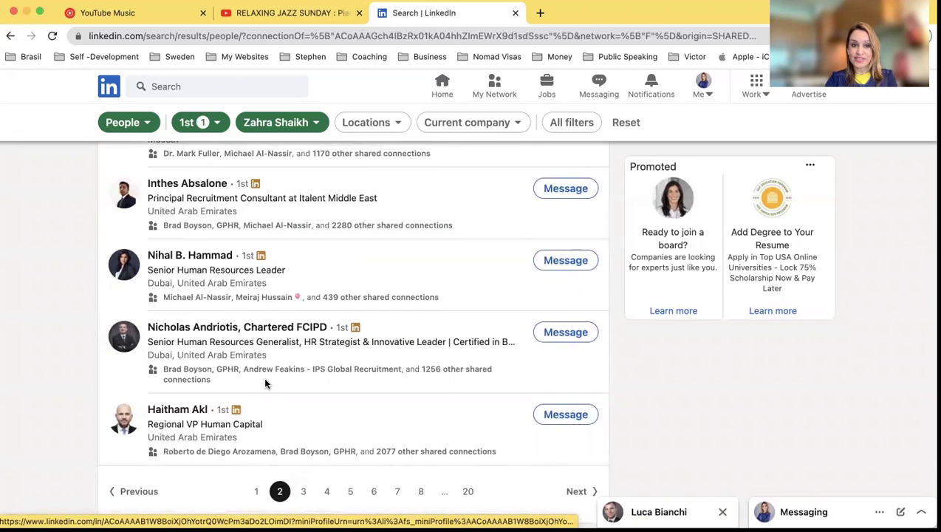
pyautogui.scroll(5, 266, 382)
pyautogui.scroll(-4, 299, 338)
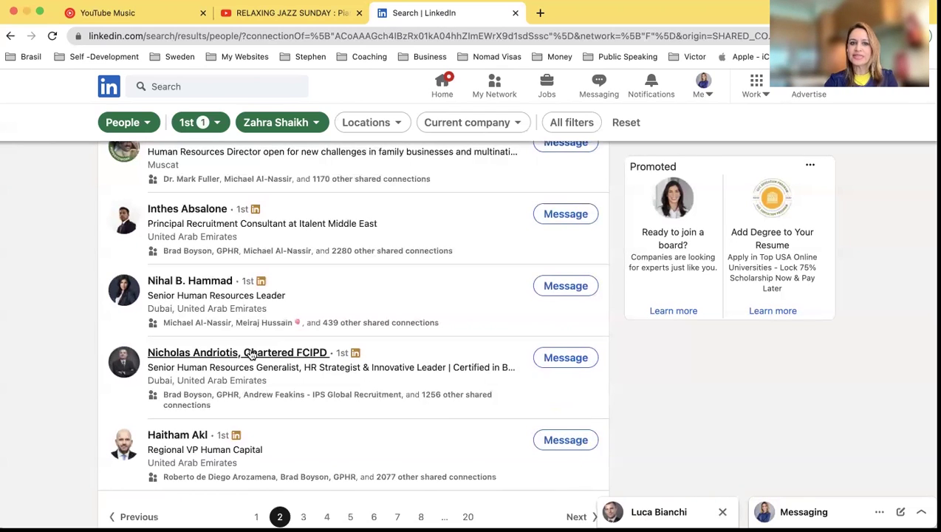
pyautogui.scroll(2, 338, 313)
pyautogui.scroll(1, 340, 314)
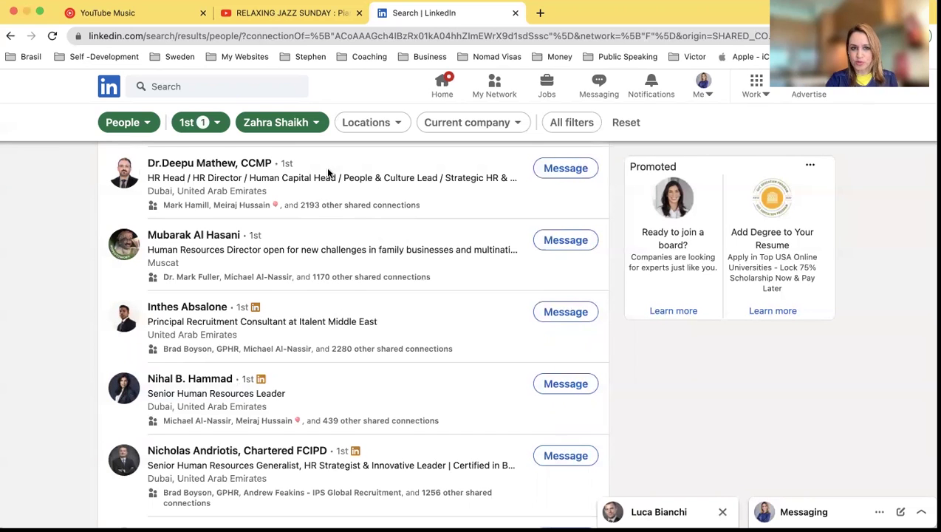
pyautogui.scroll(4, 329, 173)
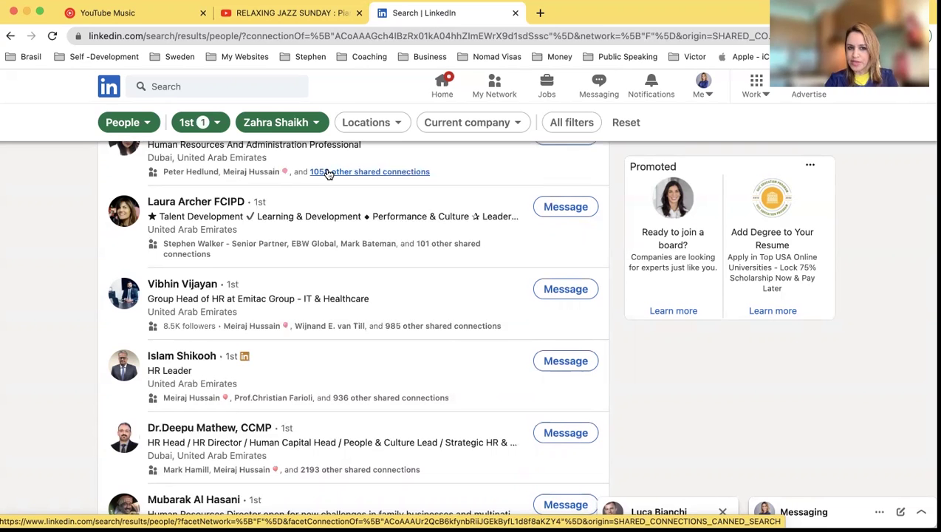
pyautogui.scroll(2, 327, 173)
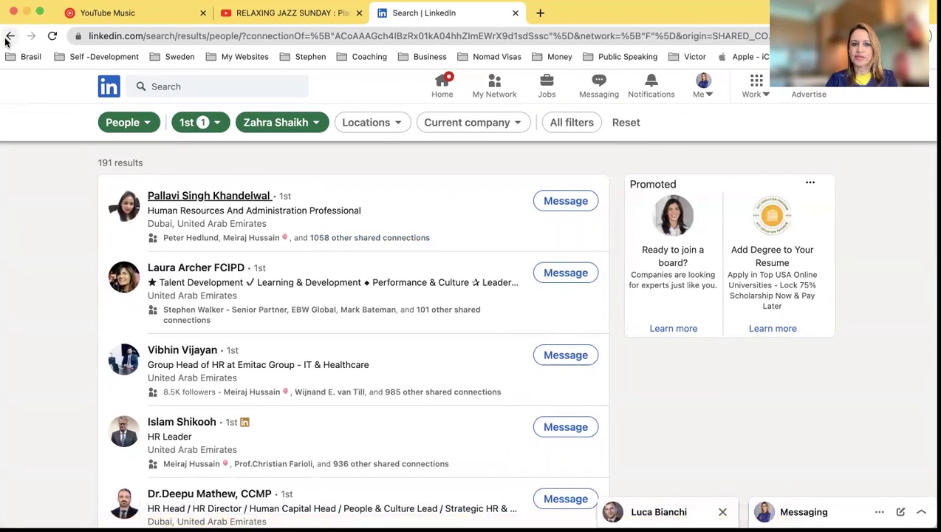
# Go back through browser history to the 8,700-result 2nd-degree company search
pyautogui.click(6, 40)
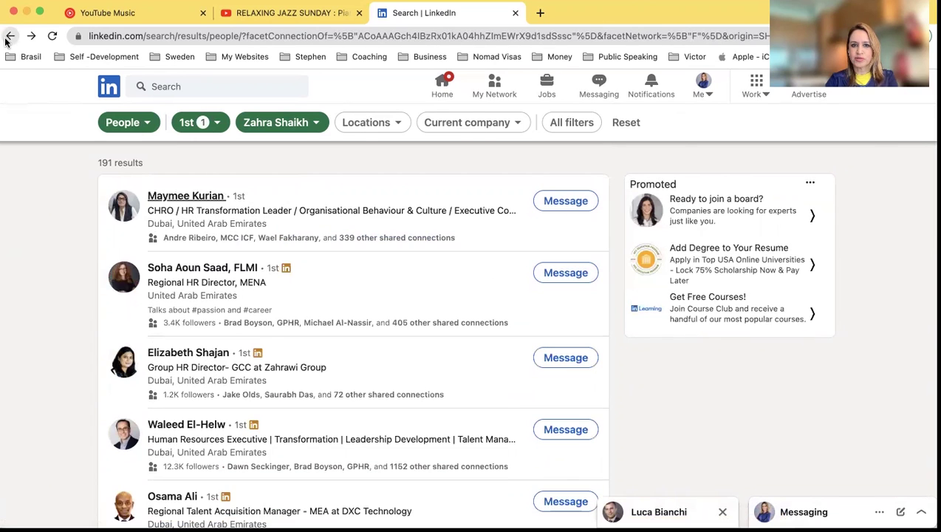
pyautogui.click(6, 41)
pyautogui.click(6, 41)
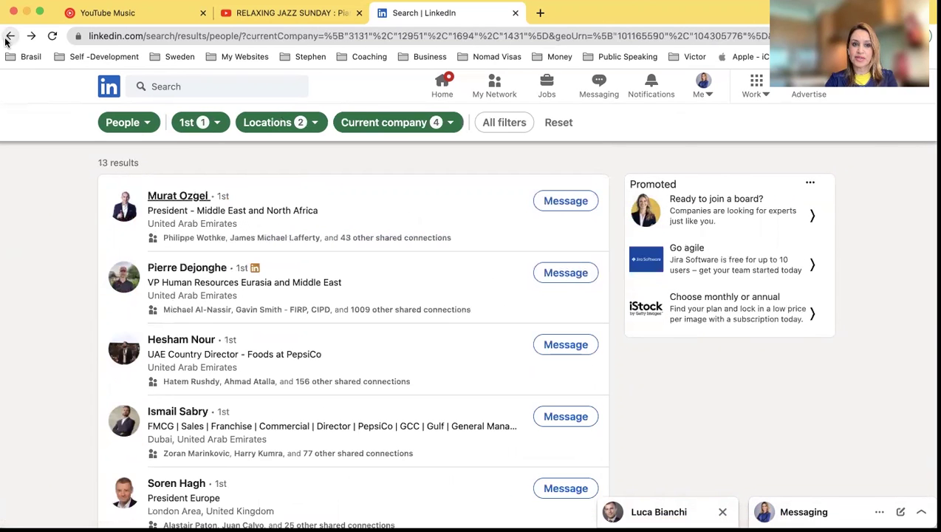
pyautogui.click(6, 40)
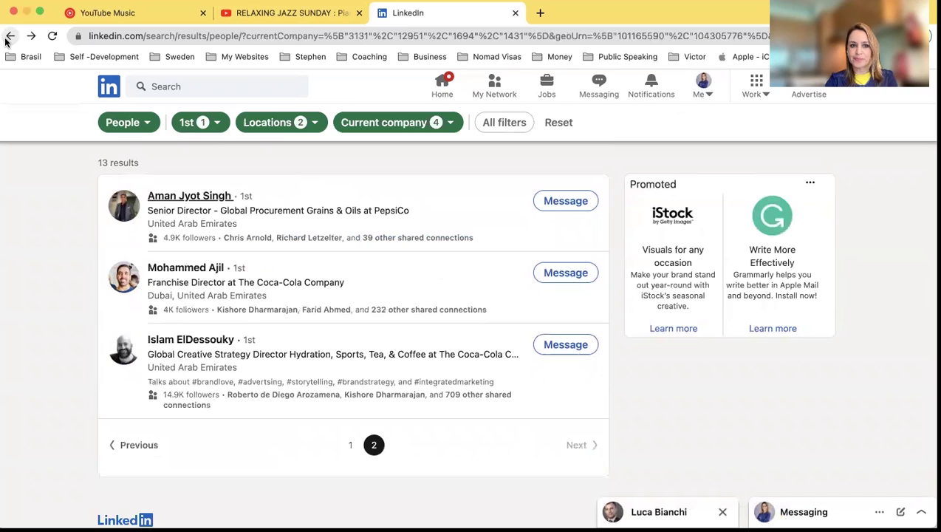
pyautogui.click(10, 36)
pyautogui.click(10, 36)
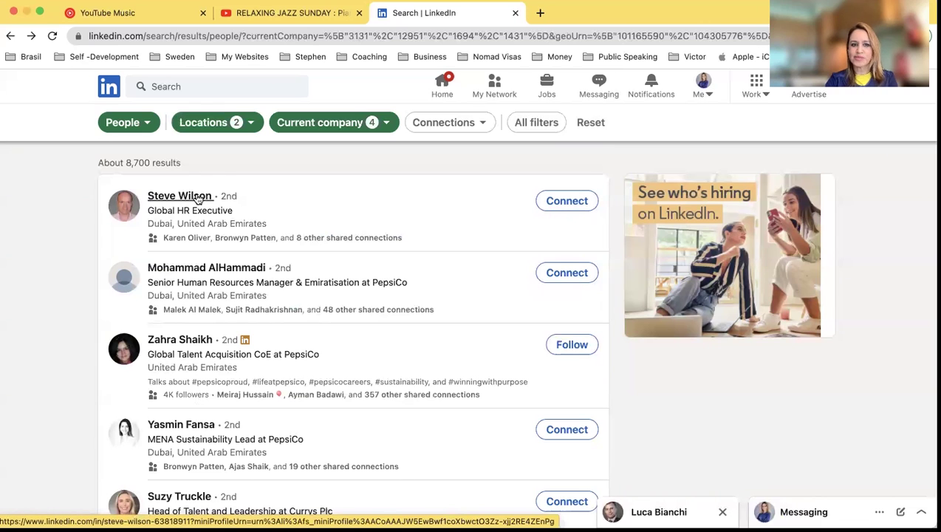
# Open a result's profile in a new tab and keep scanning the results list
pyautogui.scroll(-3, 303, 299)
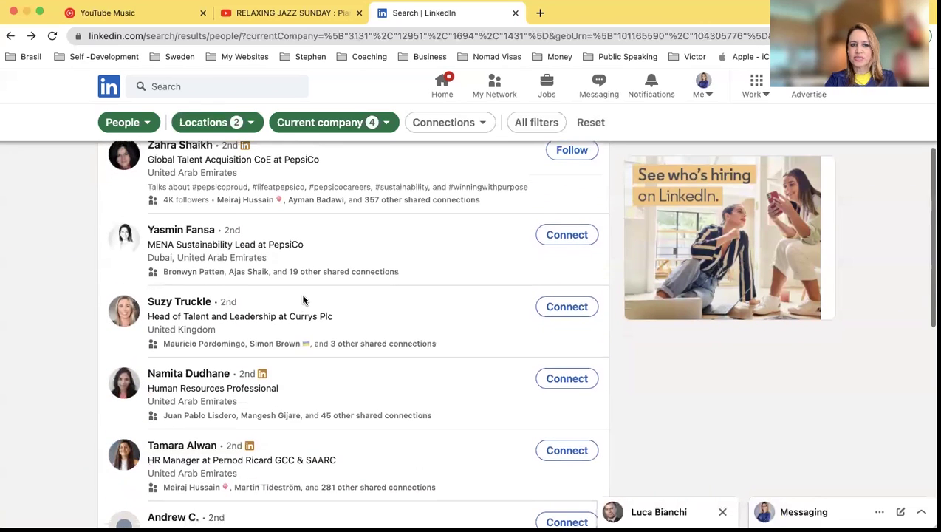
pyautogui.rightClick(189, 309)
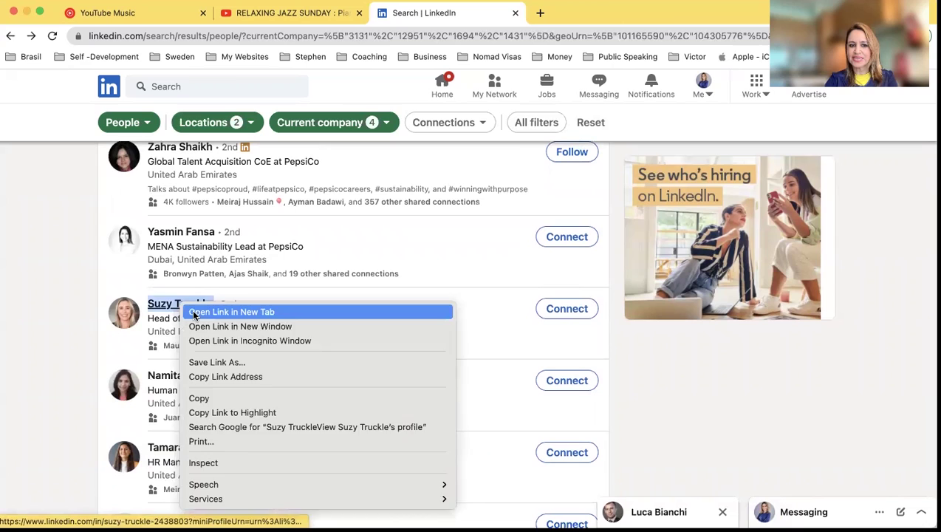
pyautogui.click(194, 312)
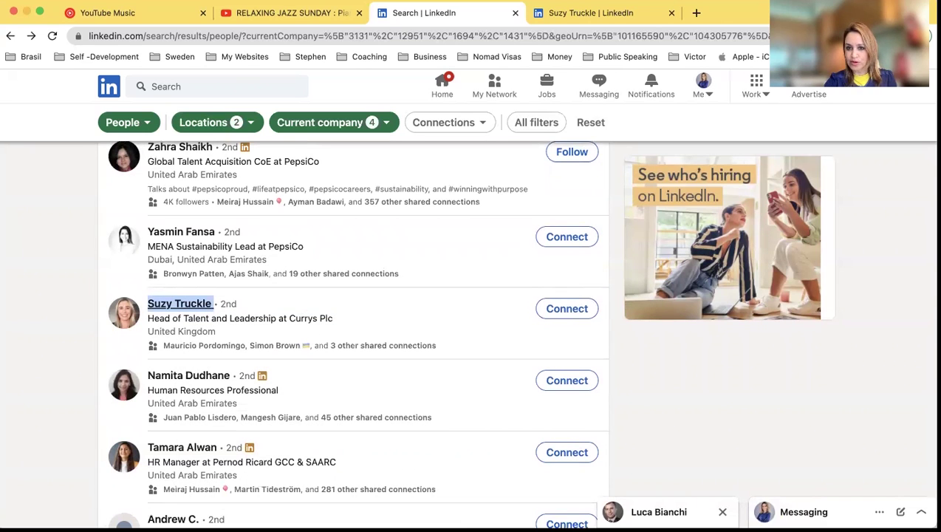
pyautogui.scroll(2, 383, 253)
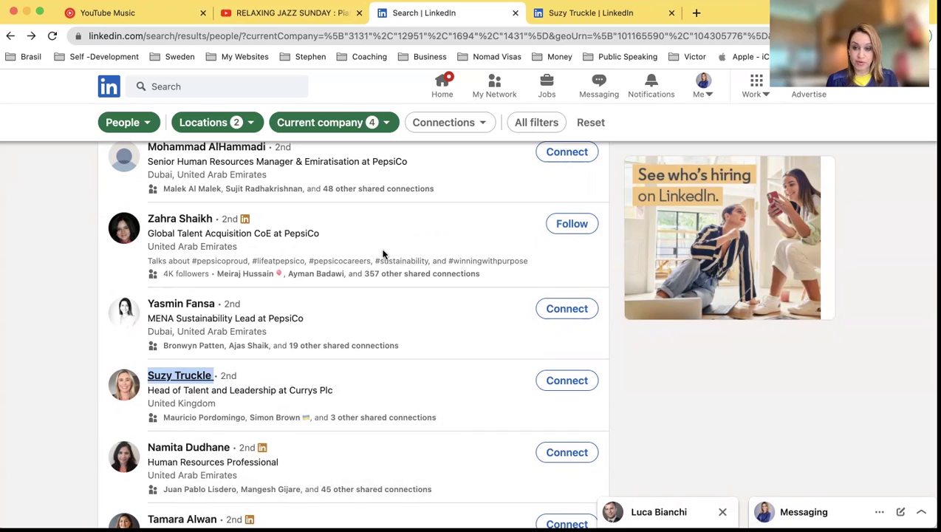
pyautogui.scroll(-2, 383, 254)
pyautogui.scroll(5, 383, 254)
pyautogui.scroll(-6, 383, 254)
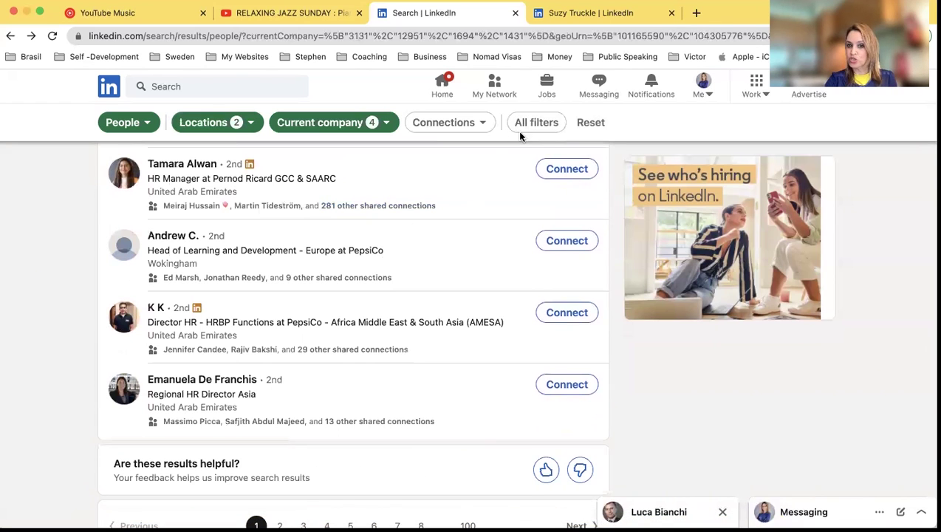
# Enter 'ceo' as the Title keyword in All filters, narrowing results to 39
pyautogui.click(537, 122)
pyautogui.scroll(-10, 650, 355)
pyautogui.scroll(-6, 651, 363)
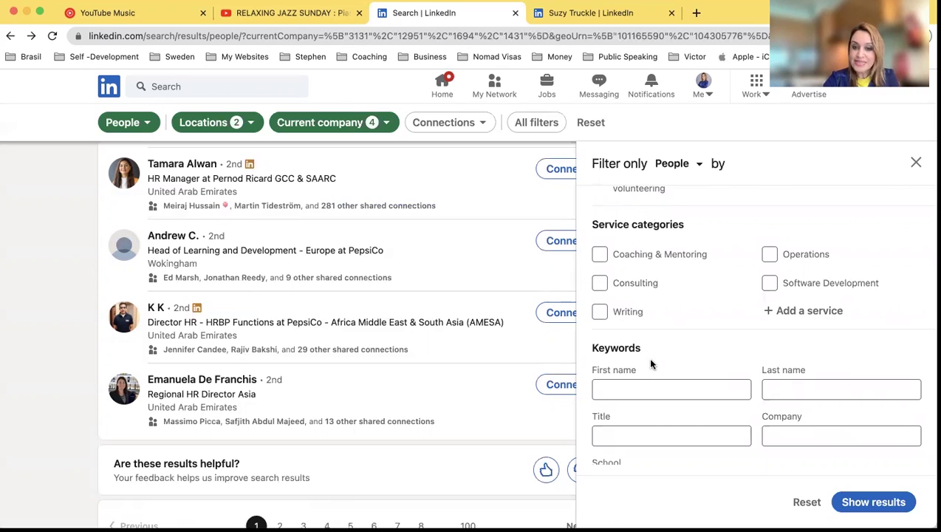
pyautogui.click(634, 432)
pyautogui.write('ceo')
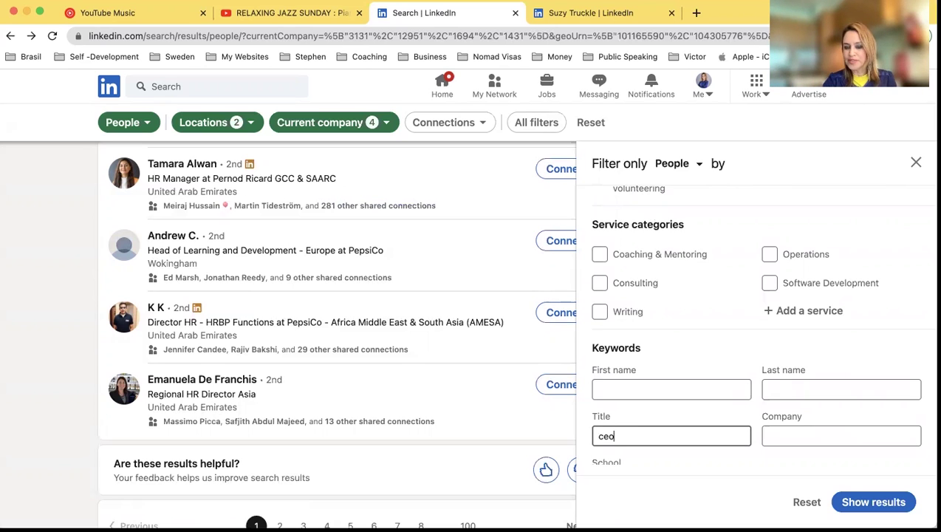
pyautogui.click(873, 502)
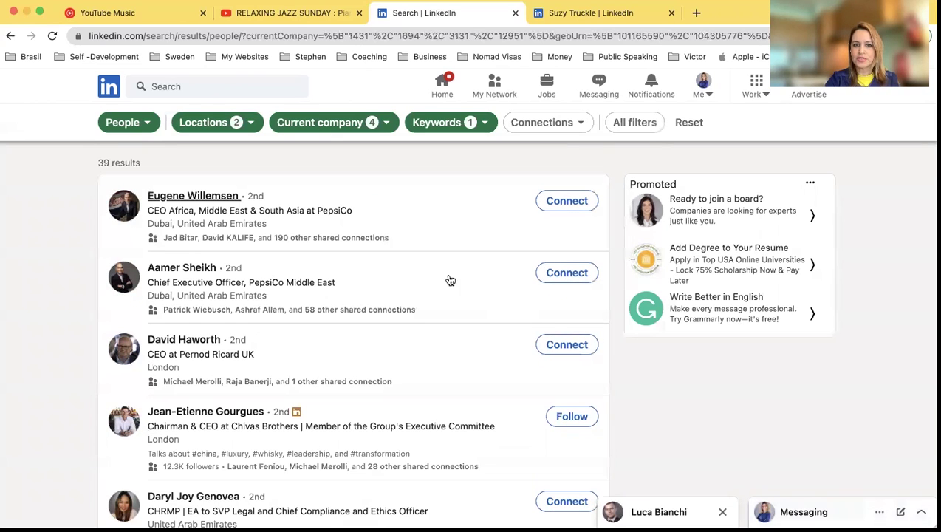
pyautogui.click(384, 124)
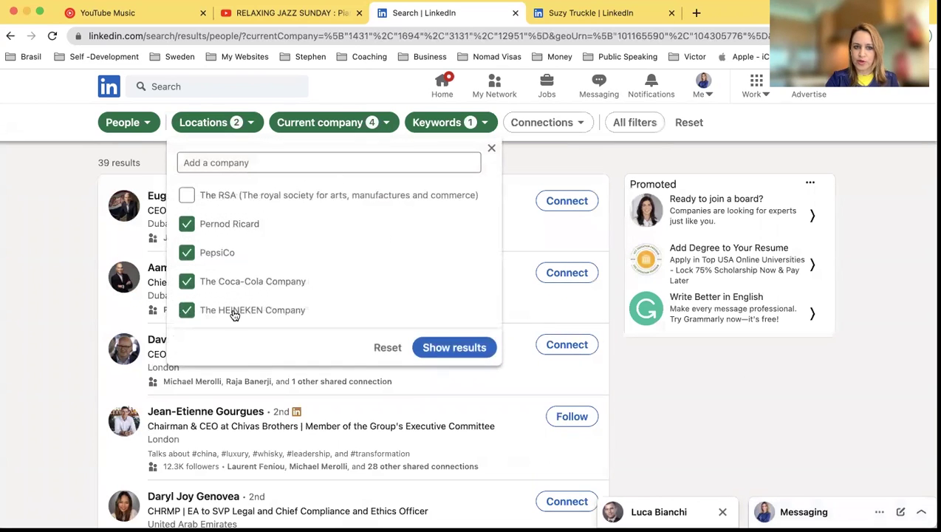
pyautogui.click(139, 148)
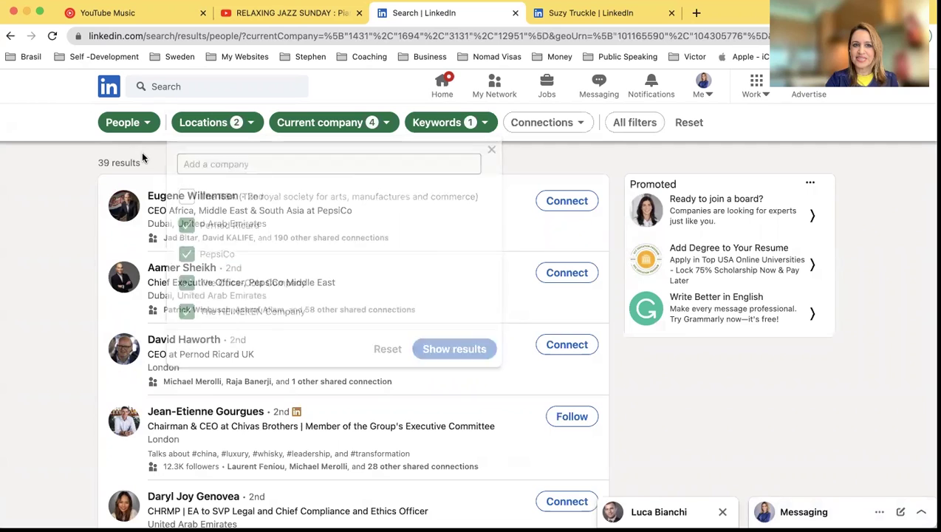
pyautogui.click(235, 126)
pyautogui.click(422, 154)
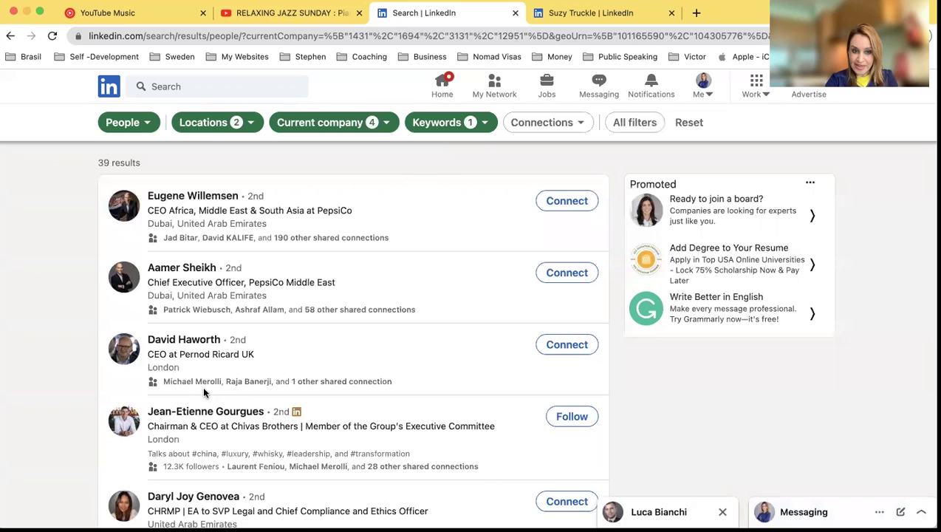
# Open the Pernod Ricard UK CEO's shared connections in a new tab and view them
pyautogui.rightClick(319, 378)
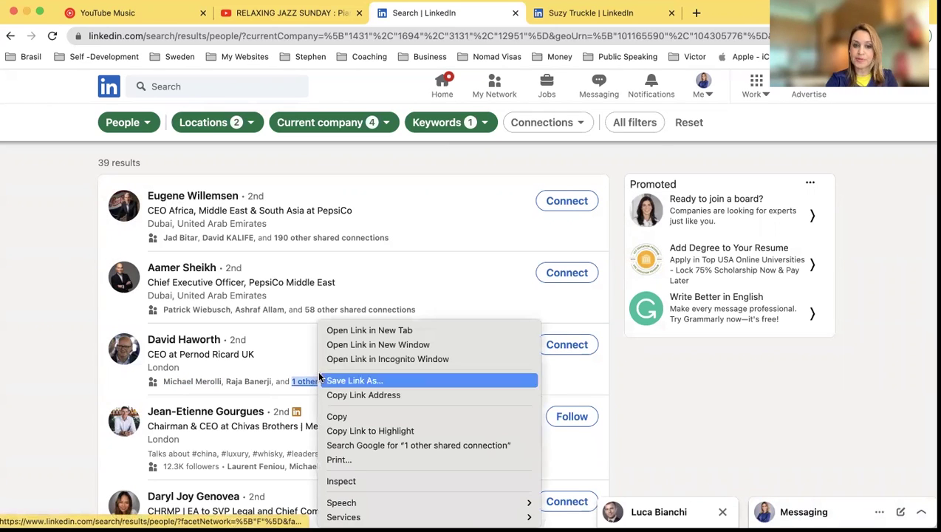
pyautogui.click(334, 330)
pyautogui.click(728, 12)
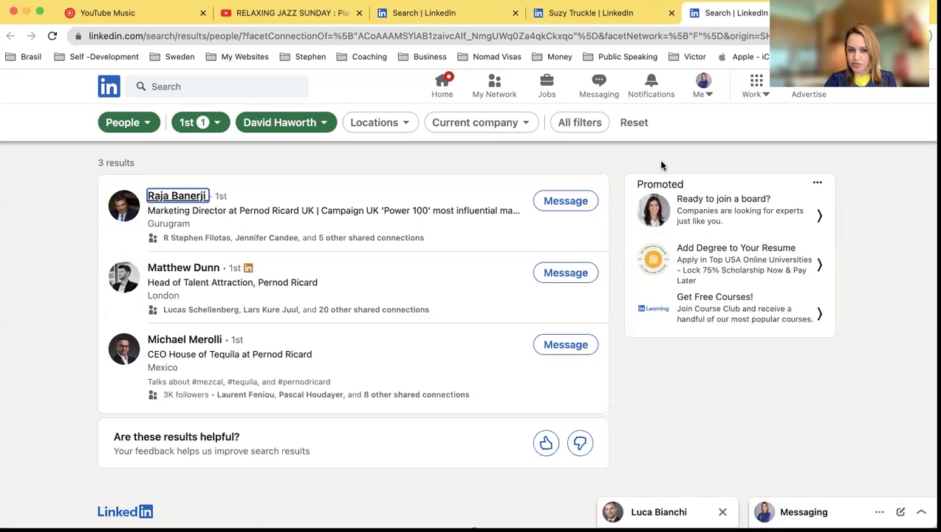
# Return to the 39 CEO search results tab and clear the stray text highlight
pyautogui.click(592, 13)
pyautogui.click(457, 14)
pyautogui.scroll(-1, 369, 288)
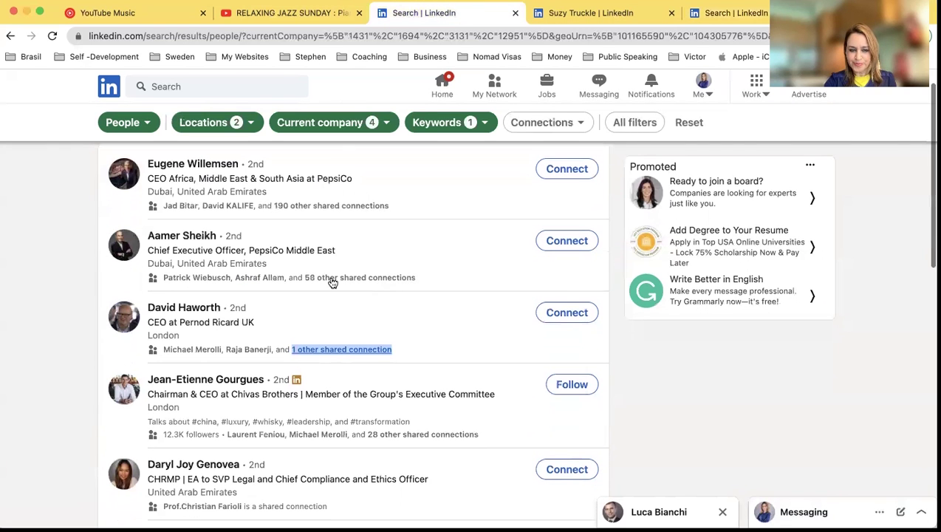
pyautogui.click(29, 297)
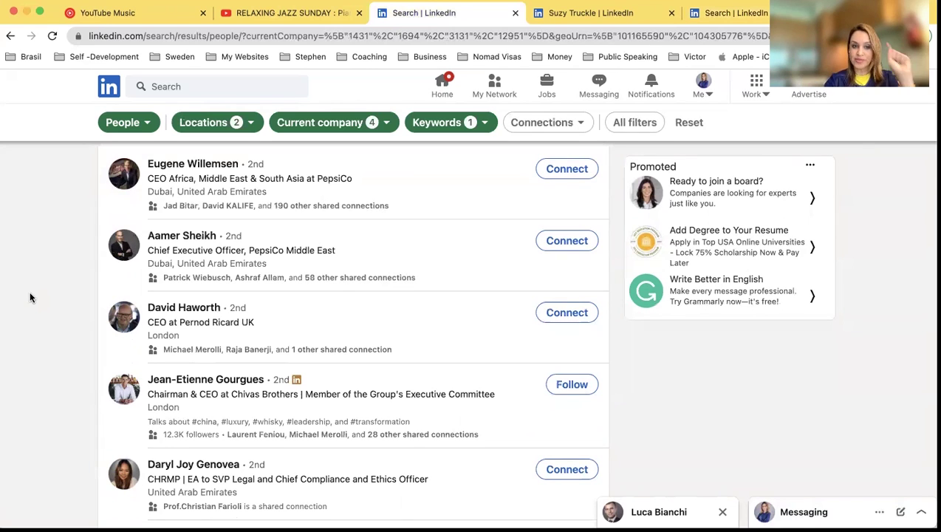
# Open the Pernod Ricard UK CEO's profile from the results
pyautogui.click(188, 310)
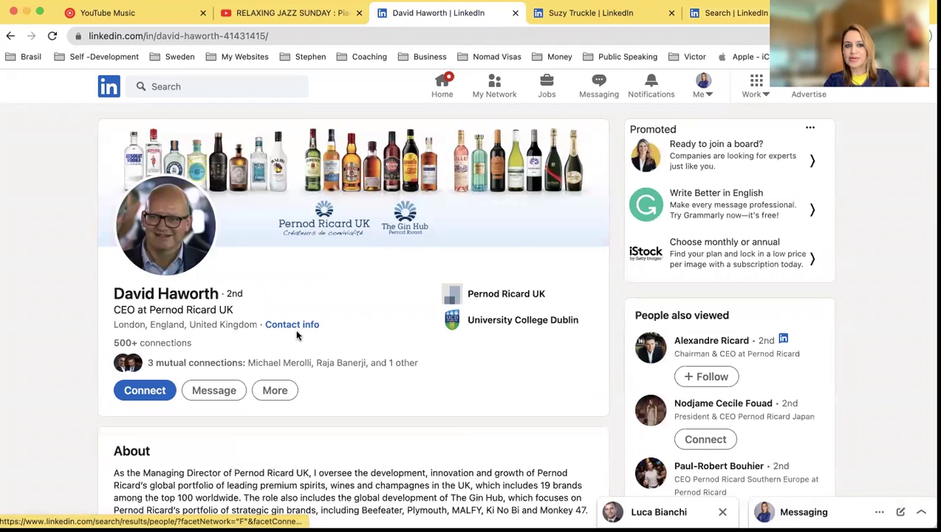
pyautogui.scroll(-1, 298, 336)
pyautogui.scroll(1, 298, 336)
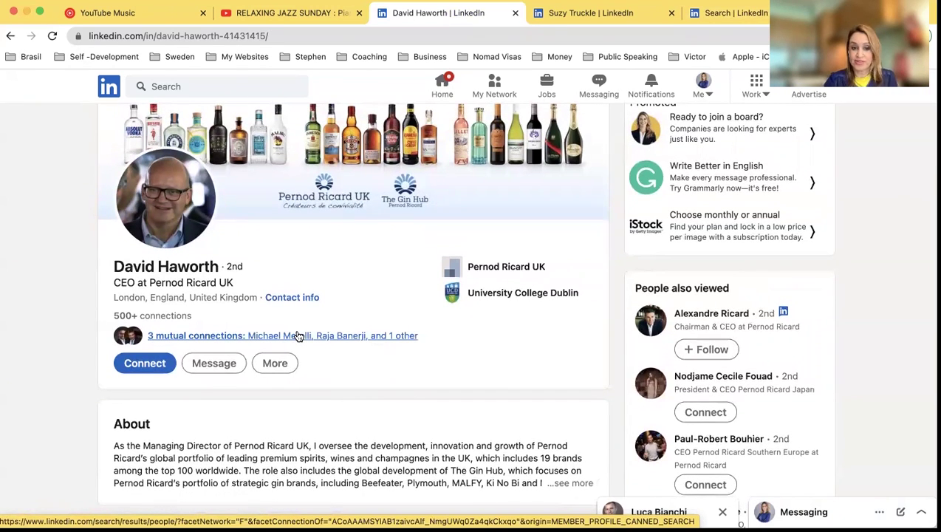
pyautogui.scroll(-4, 475, 356)
# Expand the About summary and read through his Activity and Experience sections
pyautogui.click(569, 332)
pyautogui.scroll(-4, 567, 339)
pyautogui.scroll(-15, 568, 339)
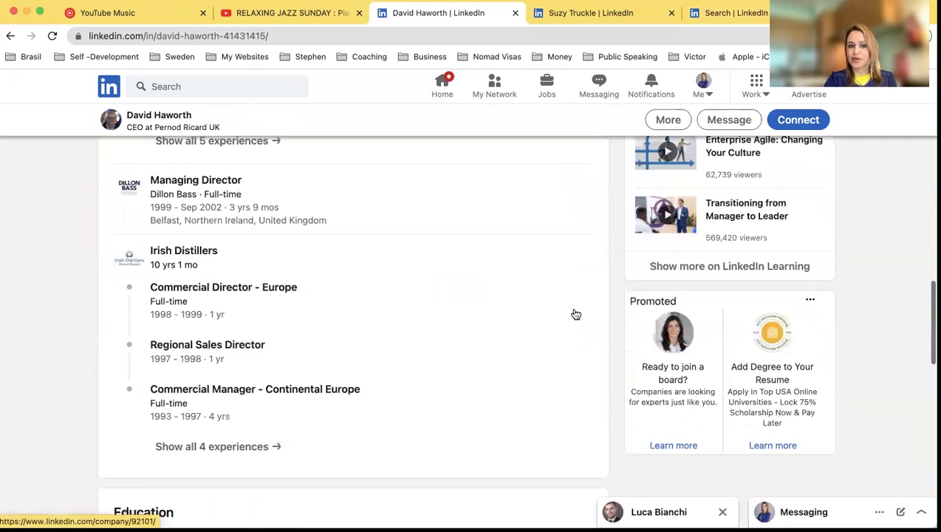
pyautogui.scroll(15, 579, 288)
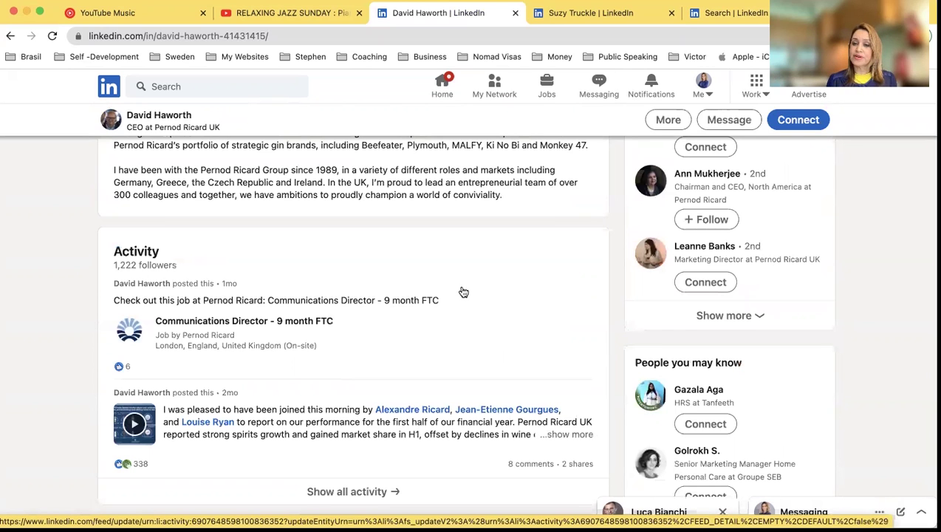
pyautogui.scroll(-10, 463, 293)
pyautogui.scroll(1, 463, 293)
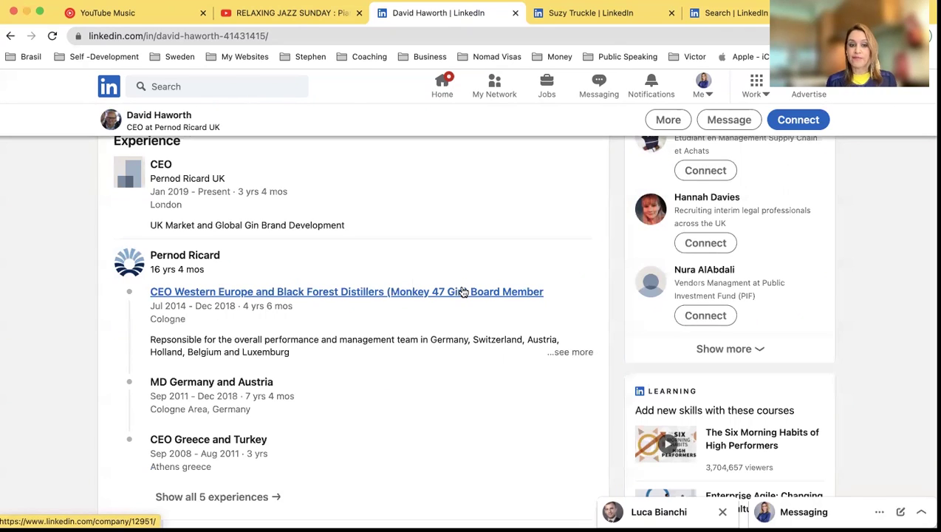
pyautogui.scroll(7, 463, 292)
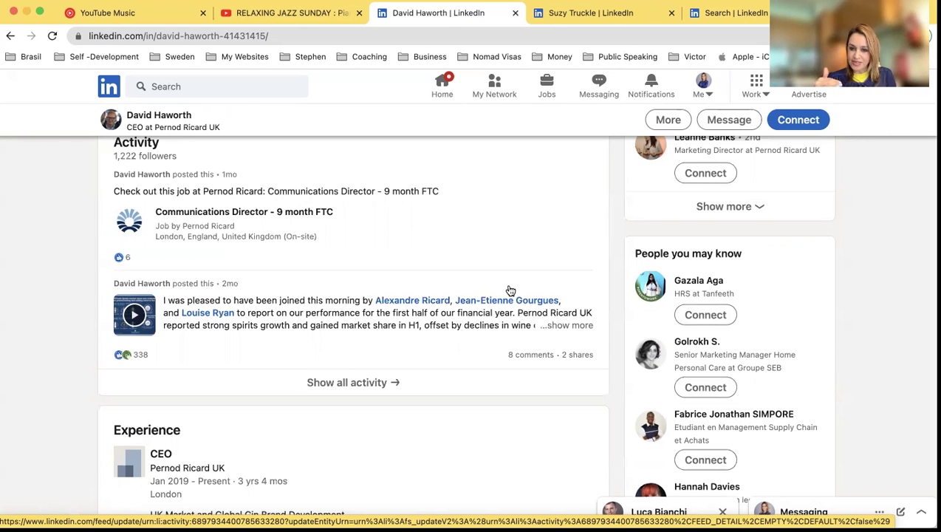
pyautogui.scroll(15, 509, 290)
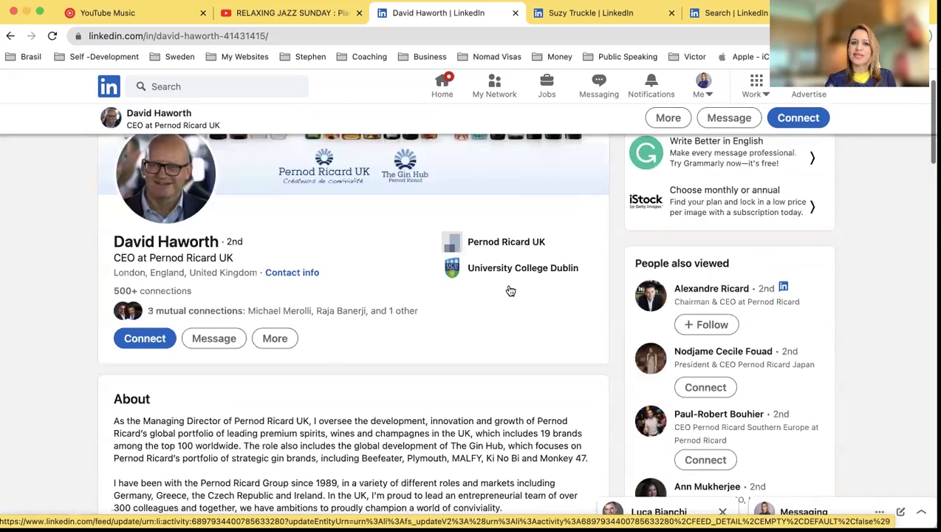